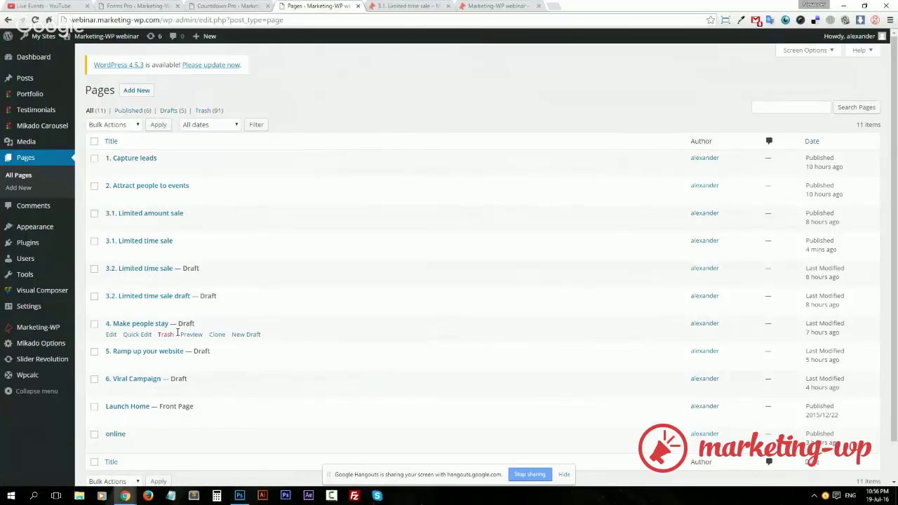
Step: Open the '4. Make people stay' page editor and preview its permalink in a new tab
{"action": "left_click", "coordinate": [158, 324]}
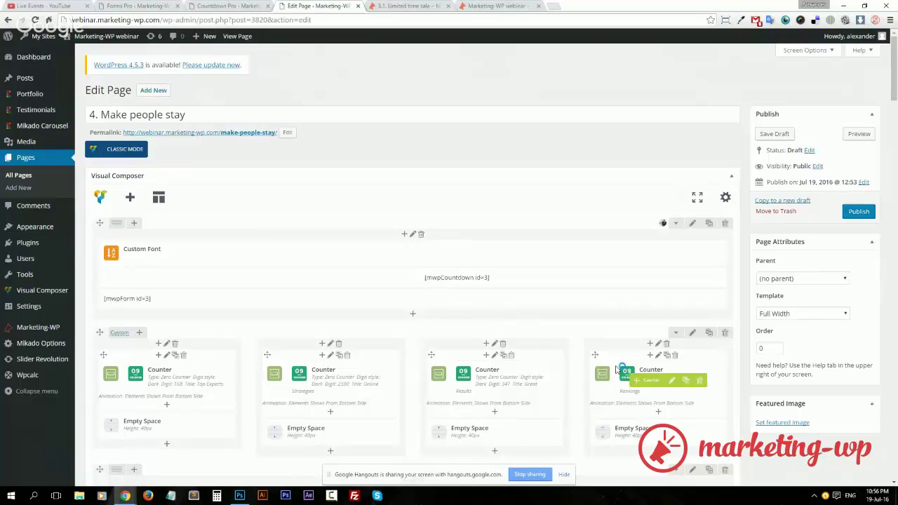
{"action": "mouse_move", "coordinate": [525, 293]}
{"action": "mouse_move", "coordinate": [319, 296]}
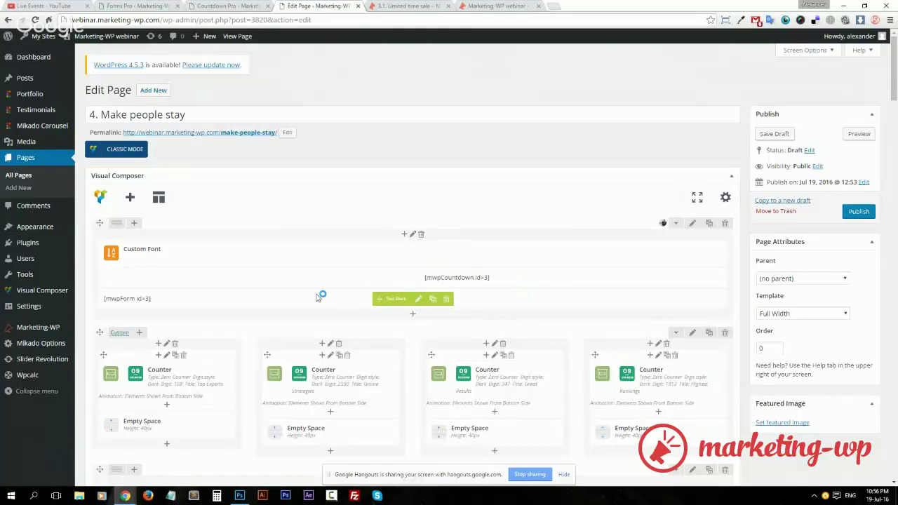
{"action": "left_click", "coordinate": [403, 5]}
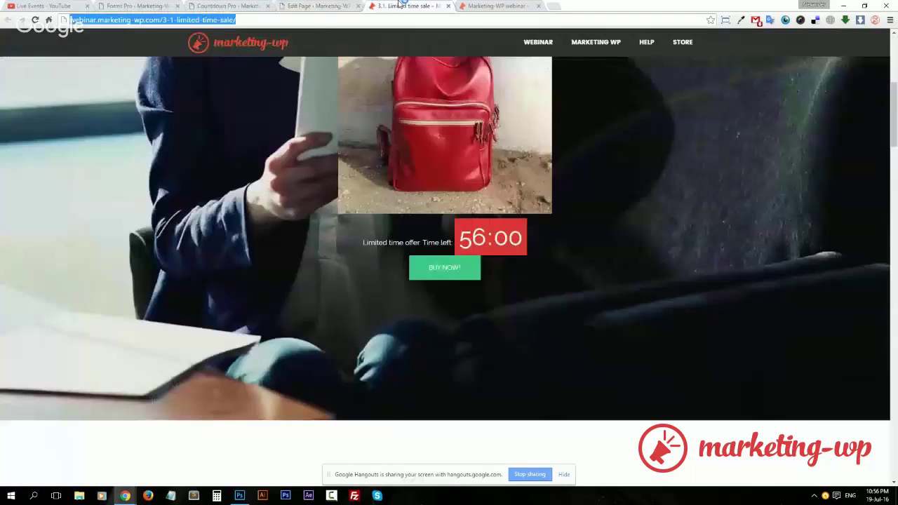
{"action": "left_click", "coordinate": [312, 6]}
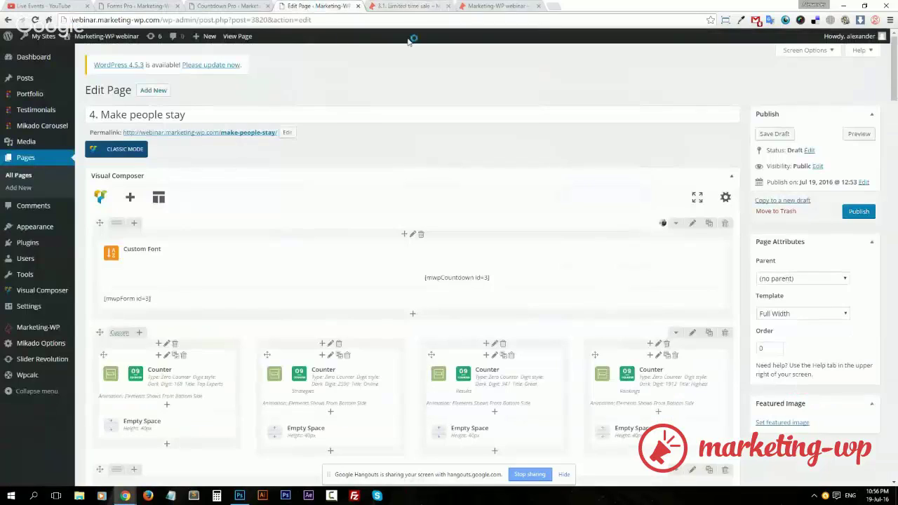
{"action": "left_click", "coordinate": [254, 134]}
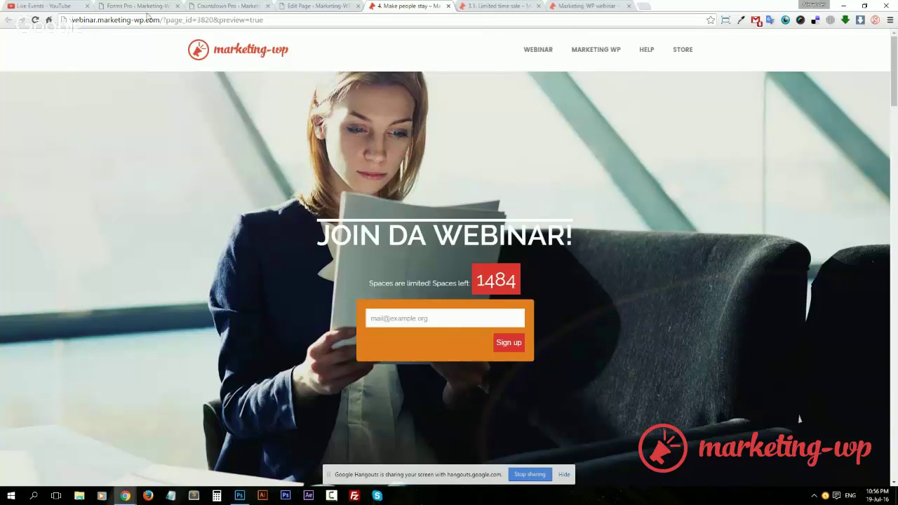
Step: Open the Marketing-WP Modal Windows Pro list, showing six modal windows, in a new tab
{"action": "left_click", "coordinate": [224, 7]}
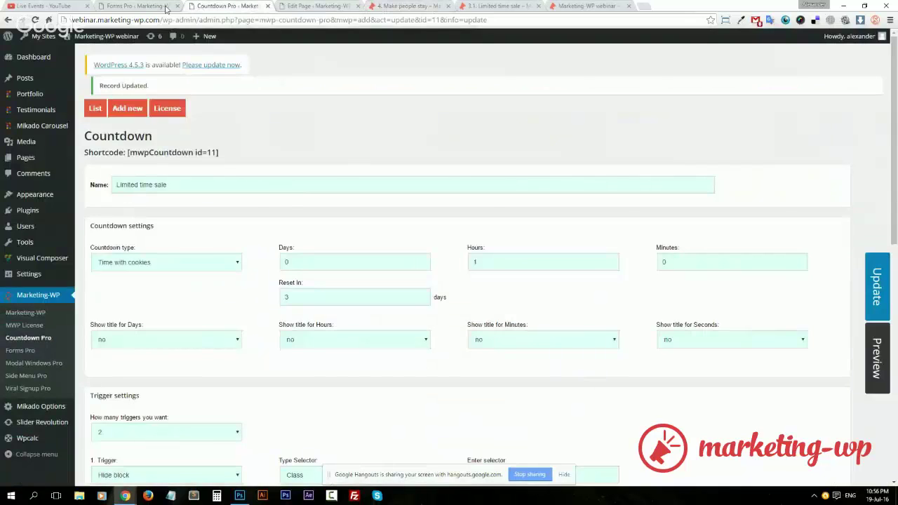
{"action": "left_click", "coordinate": [151, 7]}
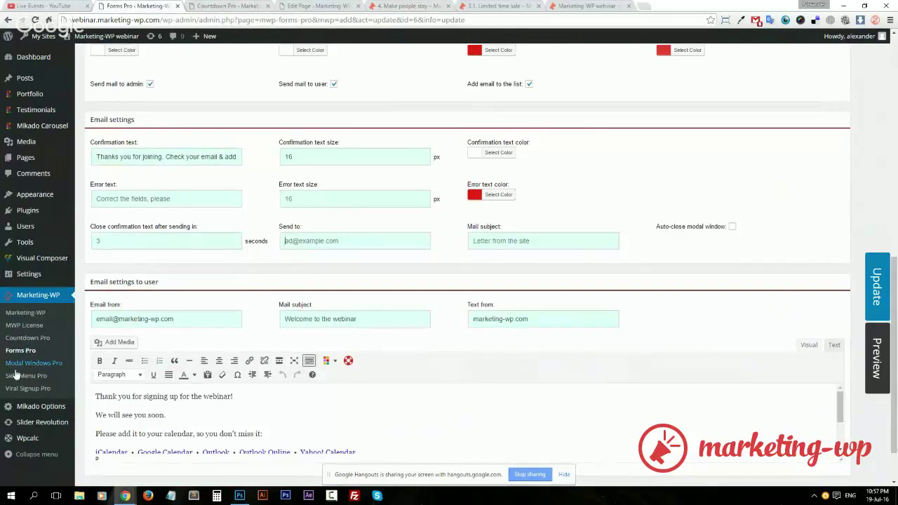
{"action": "middle_click", "coordinate": [40, 364]}
{"action": "left_click", "coordinate": [223, 6]}
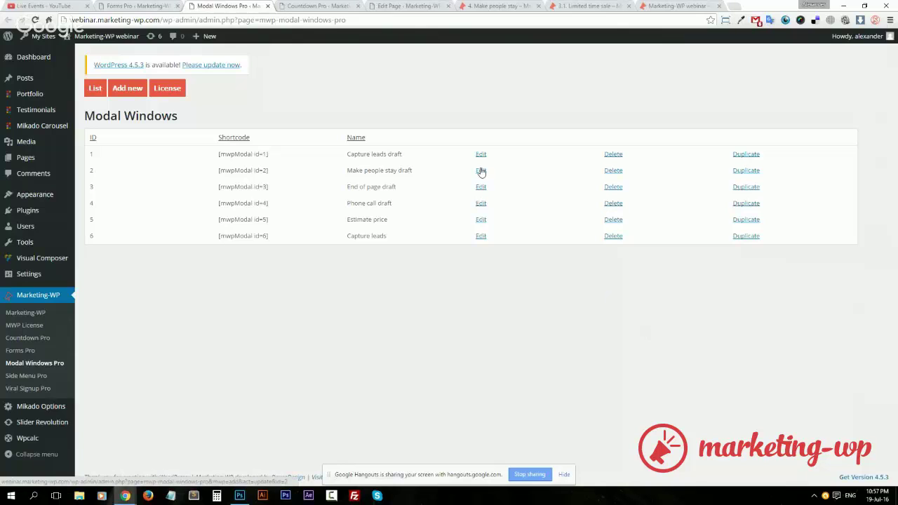
Step: Edit the Make people stay draft modal and preview its 'Don't go yet!' 30% discount popup
{"action": "left_click", "coordinate": [481, 172]}
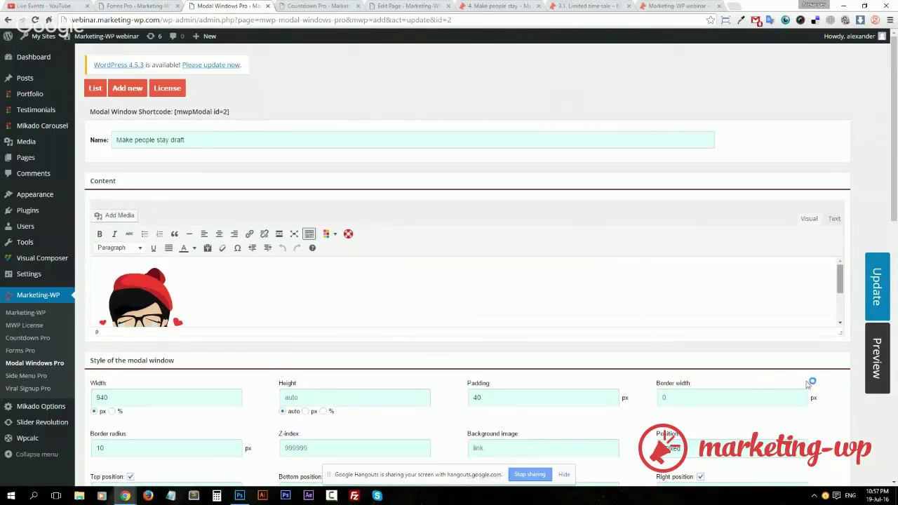
{"action": "left_click", "coordinate": [883, 356]}
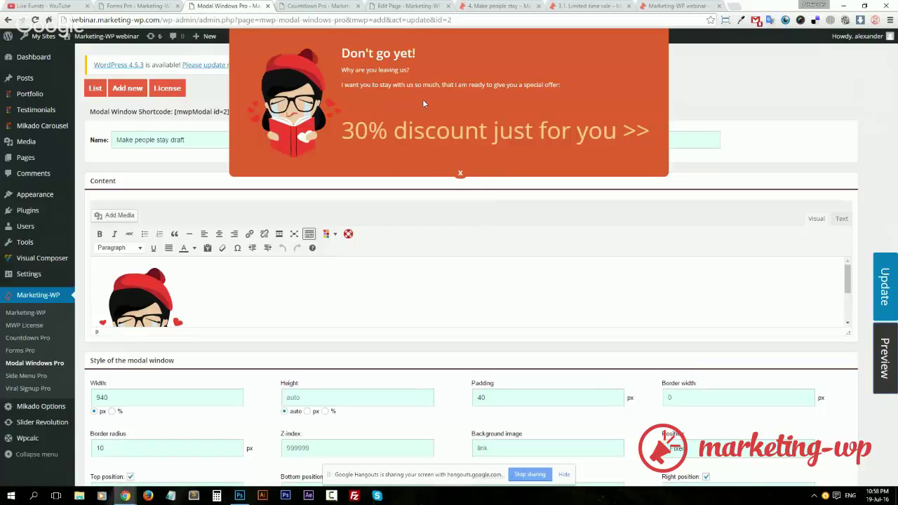
Step: Close the preview, select all the modal's content and make the editor taller
{"action": "left_click", "coordinate": [460, 173]}
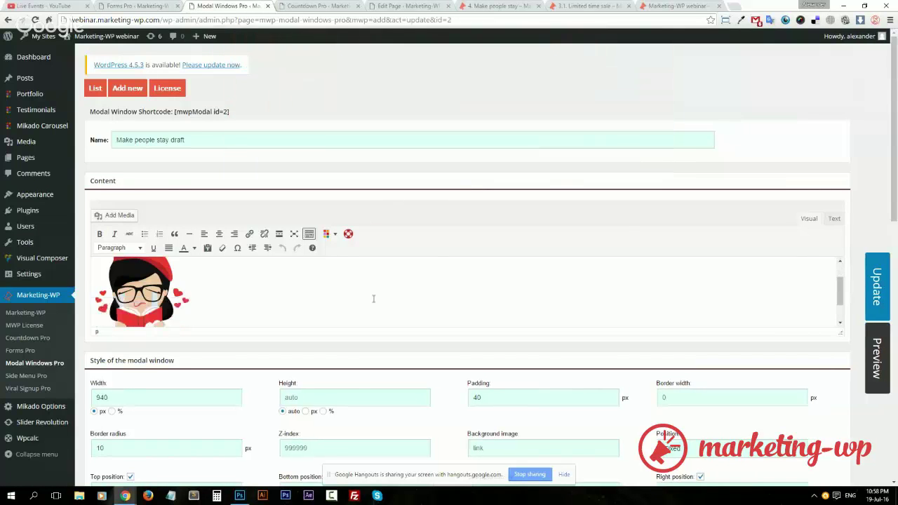
{"action": "scroll", "coordinate": [373, 298], "scroll_direction": "down", "scroll_amount": 2}
{"action": "scroll", "coordinate": [374, 299], "scroll_direction": "up", "scroll_amount": 2}
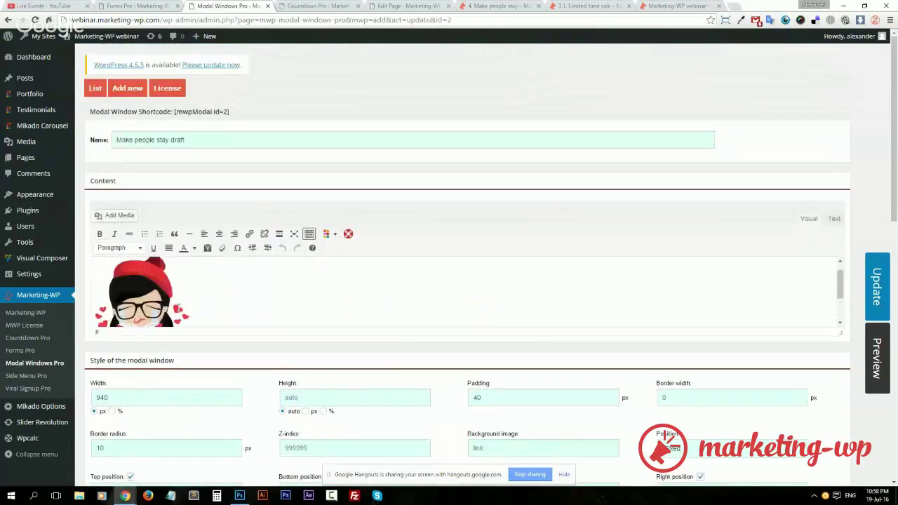
{"action": "left_click", "coordinate": [351, 286]}
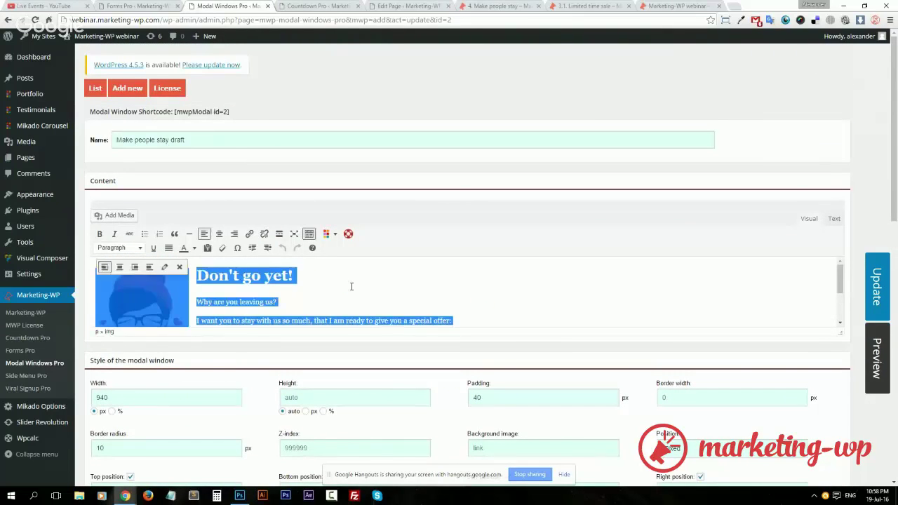
{"action": "key", "text": "ctrl+a"}
{"action": "scroll", "coordinate": [231, 294], "scroll_direction": "down", "scroll_amount": 2}
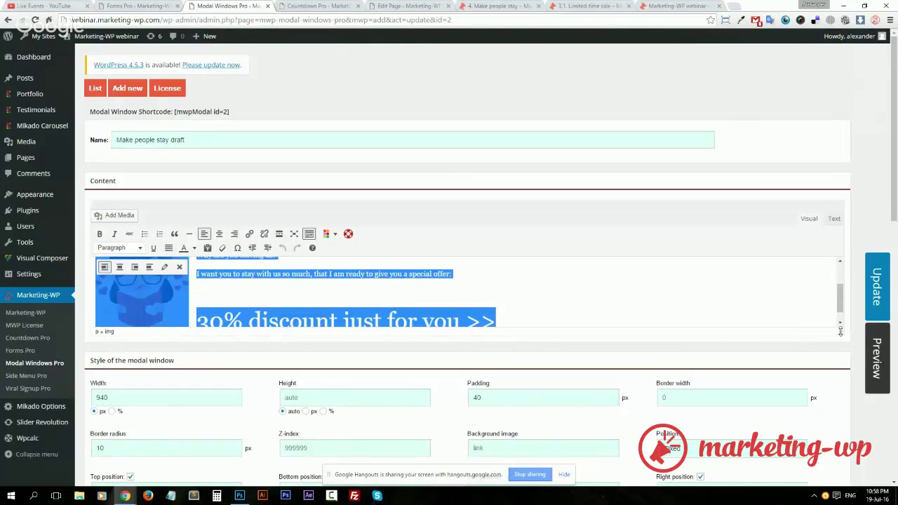
{"action": "left_click_drag", "start_coordinate": [840, 332], "coordinate": [845, 369]}
Step: Inspect the modal's raw HTML in the Text view, then return to the Visual view
{"action": "left_click", "coordinate": [832, 220]}
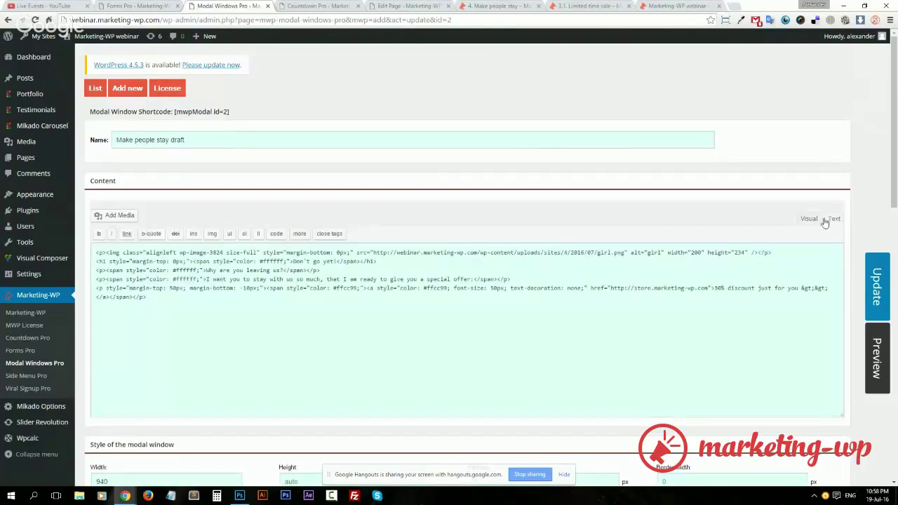
{"action": "left_click_drag", "start_coordinate": [188, 298], "coordinate": [96, 250]}
{"action": "left_click", "coordinate": [458, 299]}
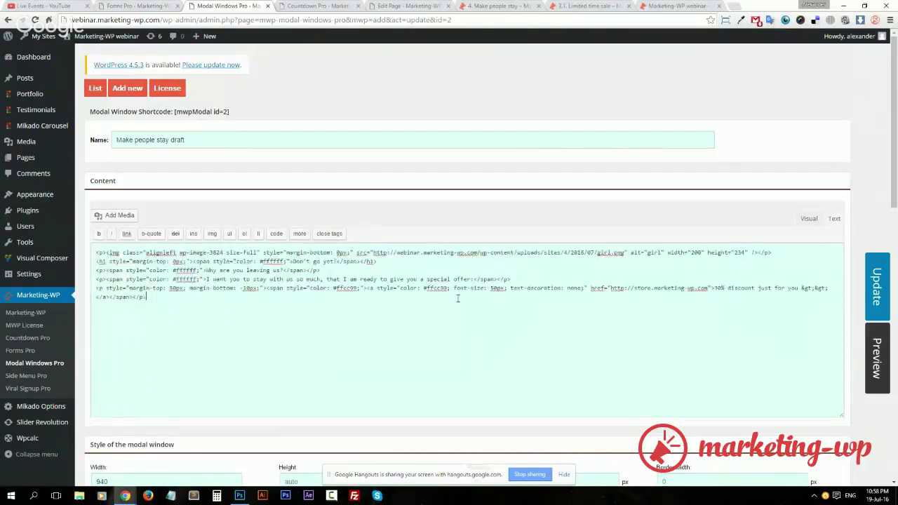
{"action": "left_click", "coordinate": [809, 219]}
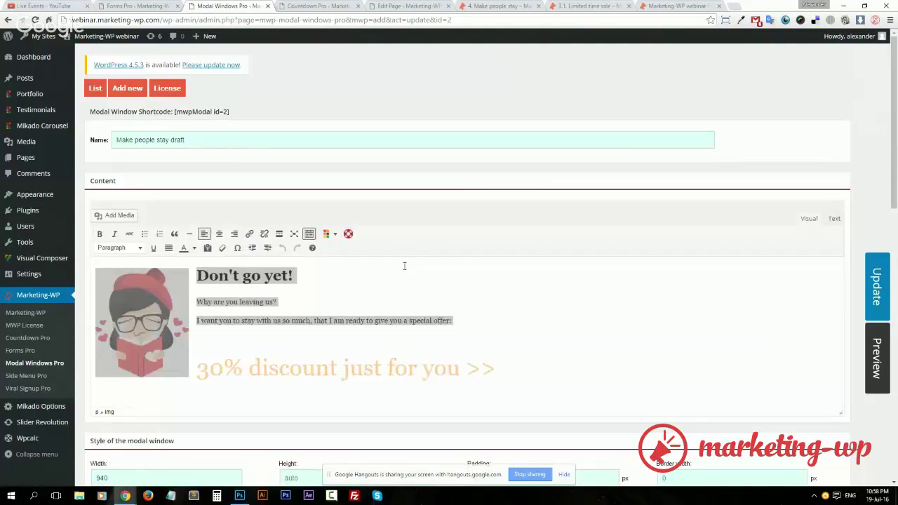
{"action": "scroll", "coordinate": [351, 316], "scroll_direction": "down", "scroll_amount": 2}
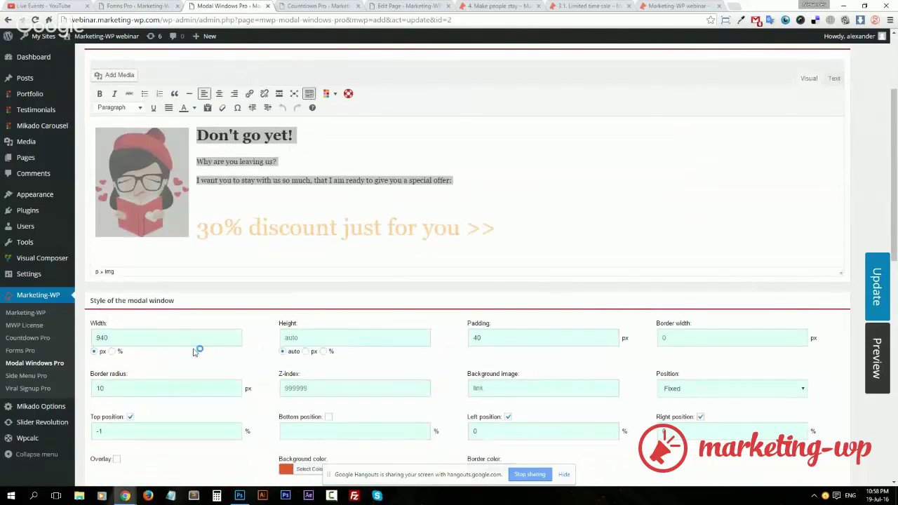
{"action": "scroll", "coordinate": [236, 370], "scroll_direction": "down", "scroll_amount": 1}
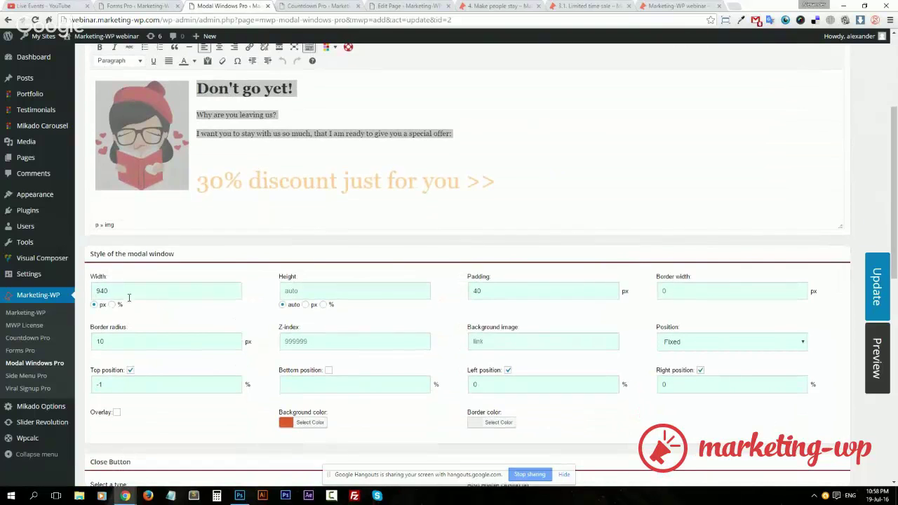
{"action": "double_click", "coordinate": [102, 291]}
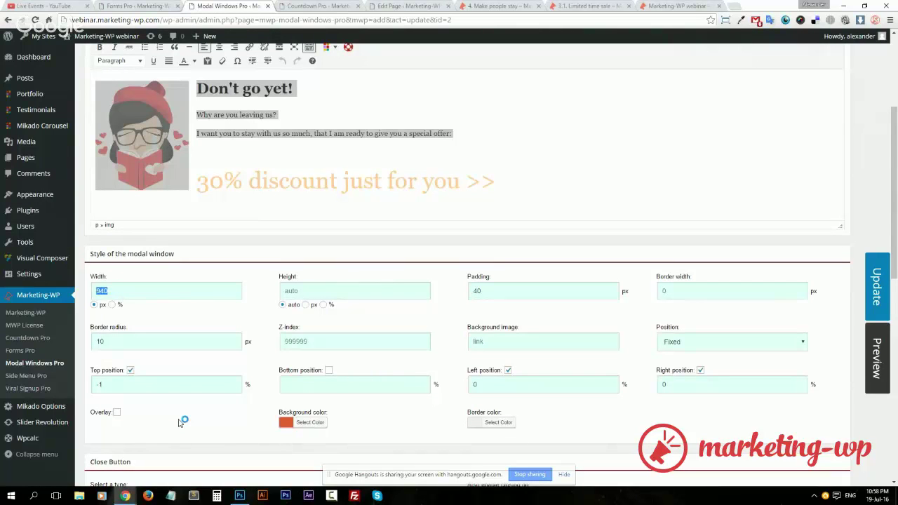
{"action": "scroll", "coordinate": [176, 411], "scroll_direction": "down", "scroll_amount": 2}
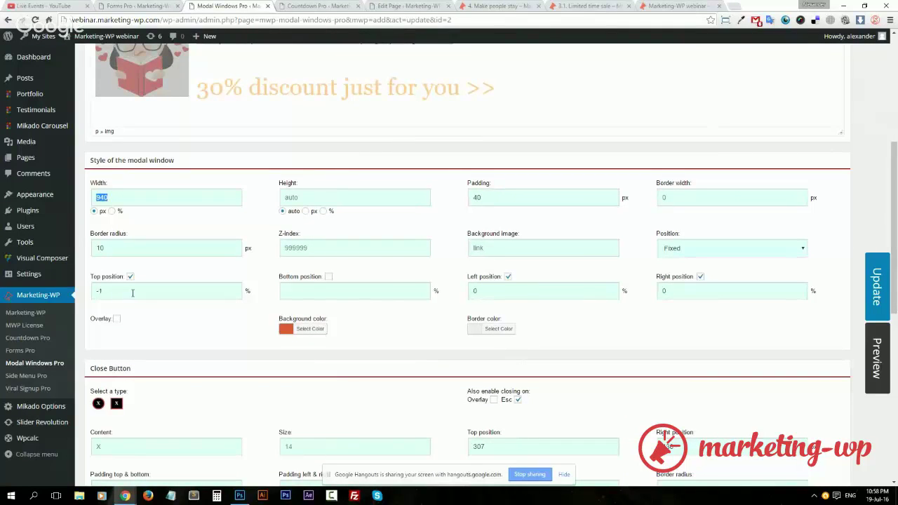
{"action": "scroll", "coordinate": [157, 335], "scroll_direction": "up", "scroll_amount": 2}
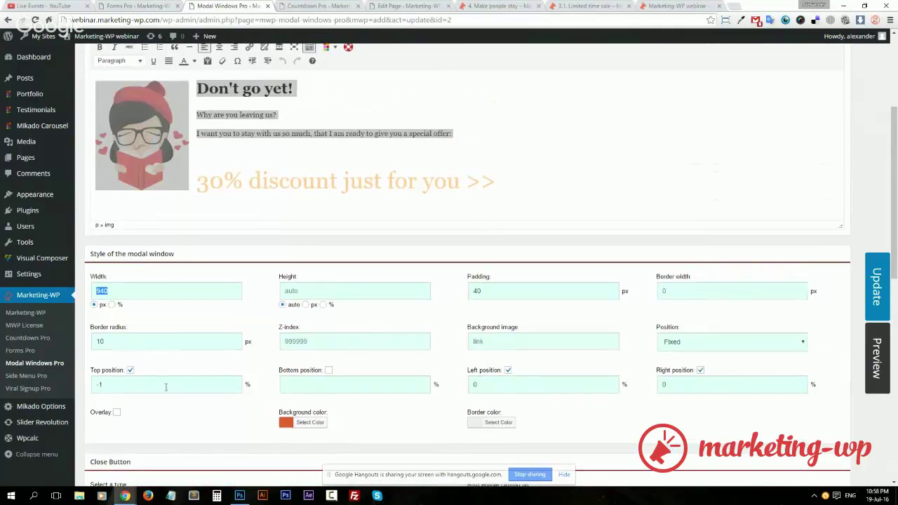
{"action": "double_click", "coordinate": [144, 342]}
{"action": "left_click_drag", "start_coordinate": [107, 387], "coordinate": [92, 386]}
{"action": "left_click", "coordinate": [107, 386]}
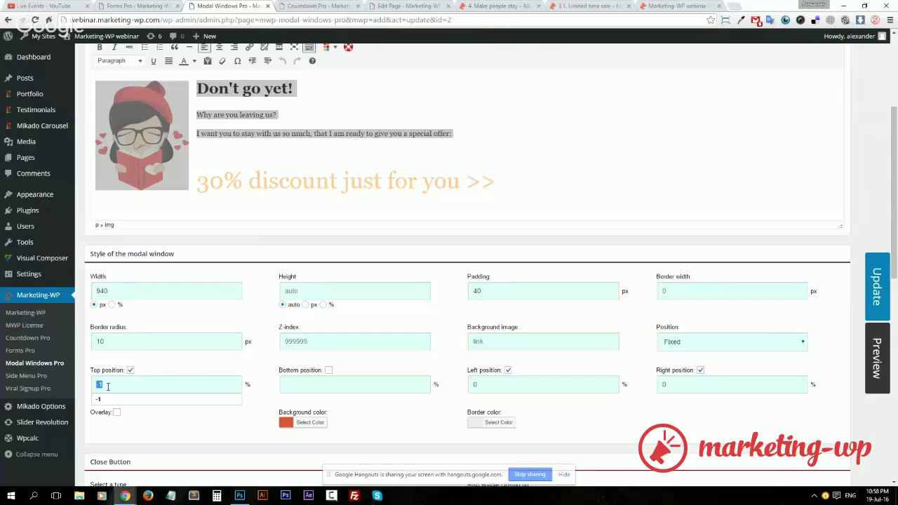
{"action": "left_click", "coordinate": [809, 418]}
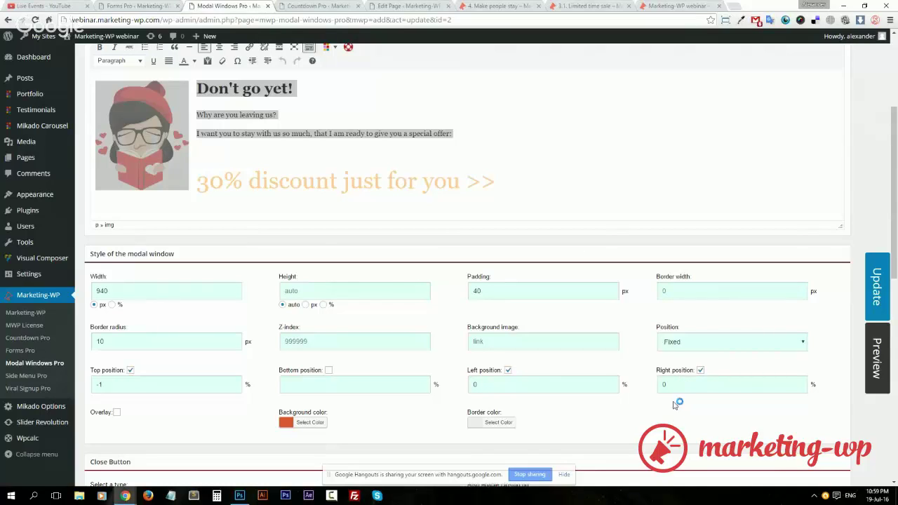
{"action": "scroll", "coordinate": [674, 403], "scroll_direction": "down", "scroll_amount": 2}
{"action": "scroll", "coordinate": [649, 405], "scroll_direction": "down", "scroll_amount": 1}
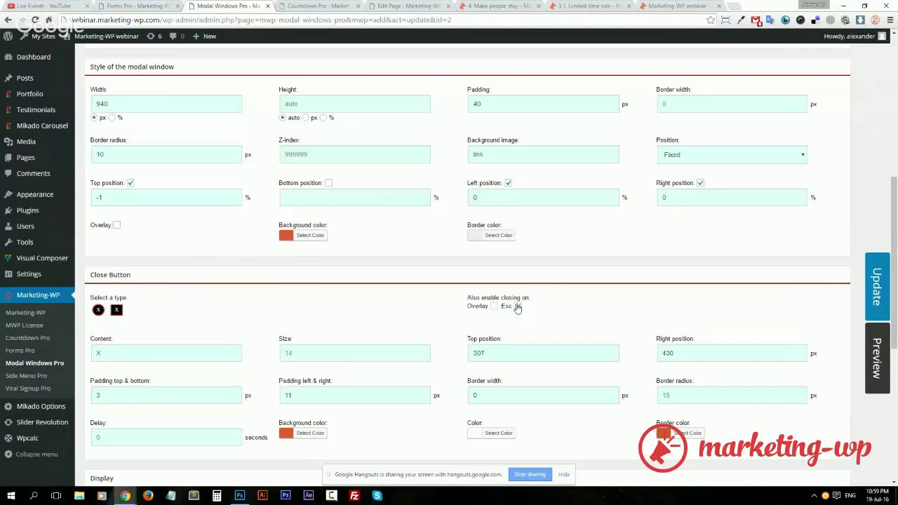
Step: Allow the modal to close with Esc and save to preview the popup
{"action": "left_click", "coordinate": [517, 306]}
{"action": "scroll", "coordinate": [517, 308], "scroll_direction": "down", "scroll_amount": 3}
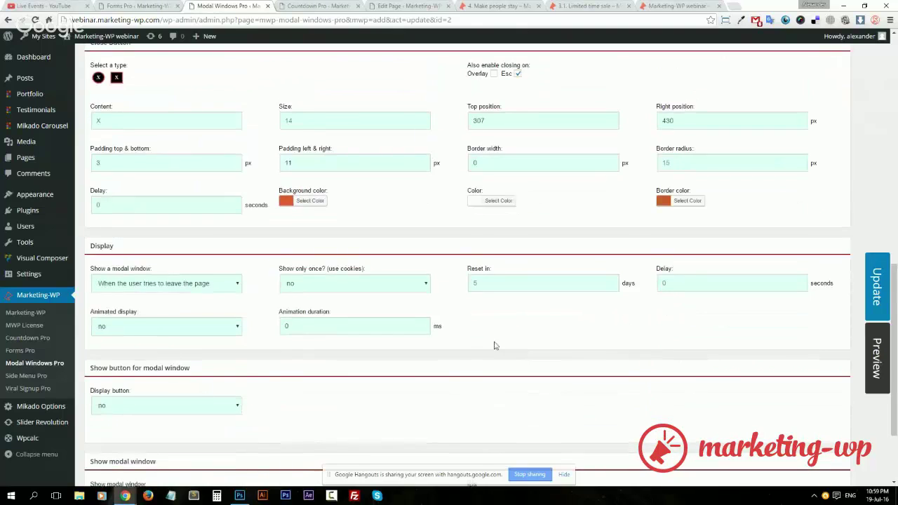
{"action": "scroll", "coordinate": [494, 345], "scroll_direction": "up", "scroll_amount": 3}
{"action": "scroll", "coordinate": [581, 358], "scroll_direction": "up", "scroll_amount": 4}
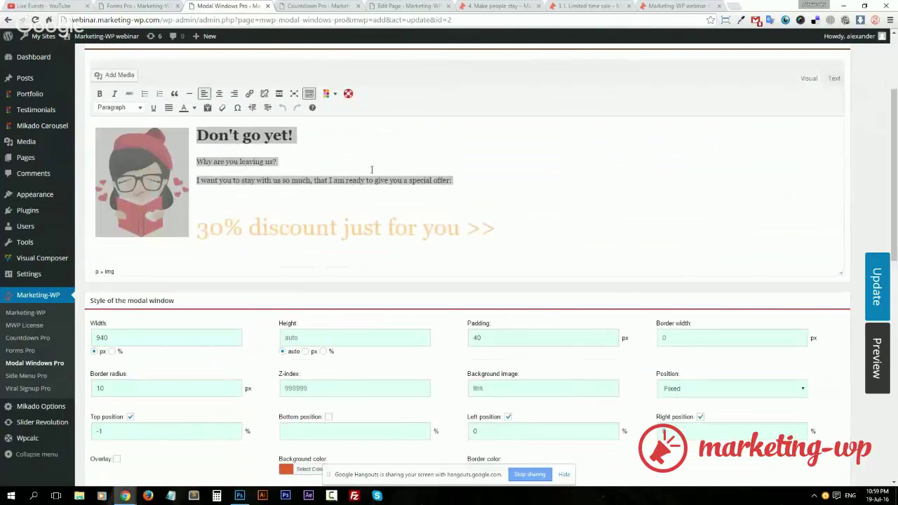
{"action": "left_click", "coordinate": [877, 280]}
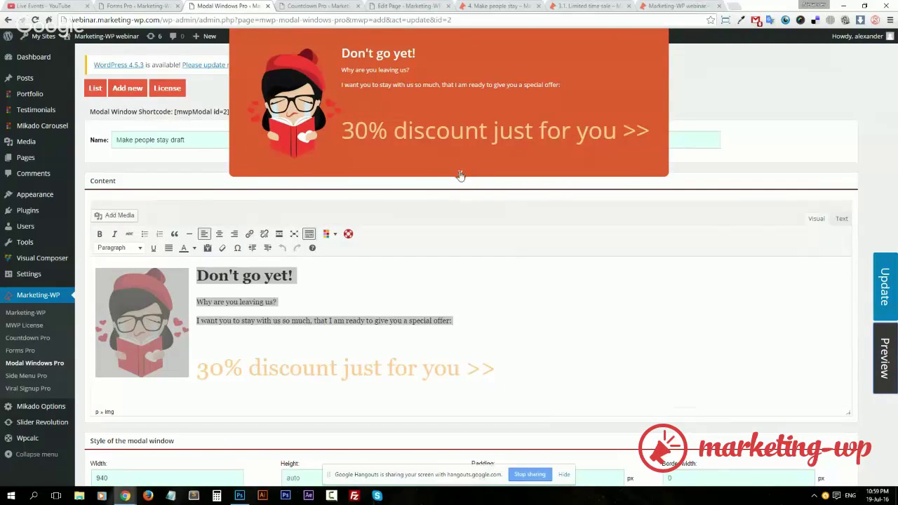
Step: Close the preview and check the close button's 307 px top and 430 px right positions
{"action": "left_click", "coordinate": [460, 174]}
{"action": "scroll", "coordinate": [574, 346], "scroll_direction": "down", "scroll_amount": 7}
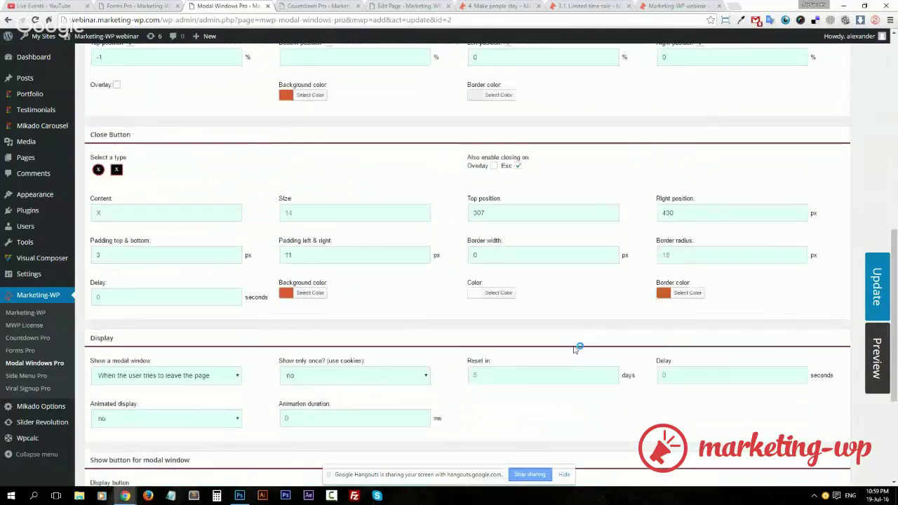
{"action": "scroll", "coordinate": [521, 378], "scroll_direction": "up", "scroll_amount": 1}
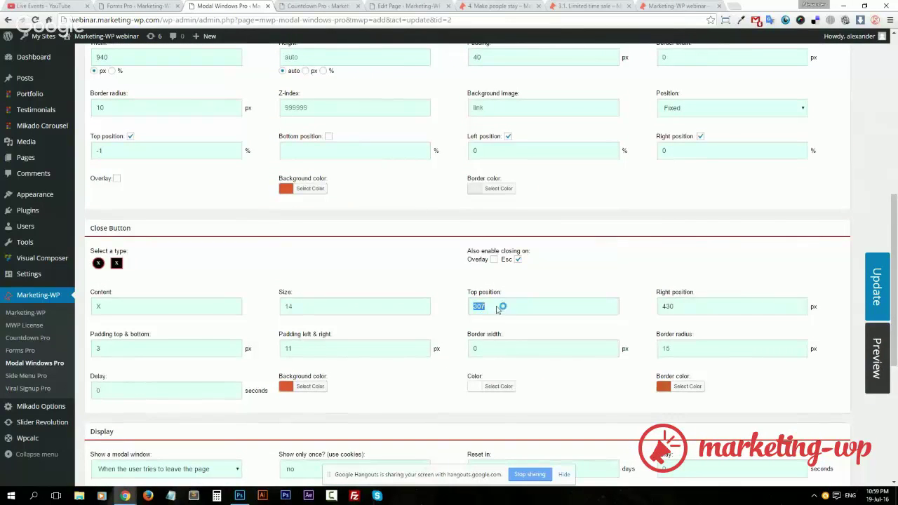
{"action": "left_click_drag", "start_coordinate": [501, 307], "coordinate": [472, 310]}
{"action": "left_click", "coordinate": [687, 305]}
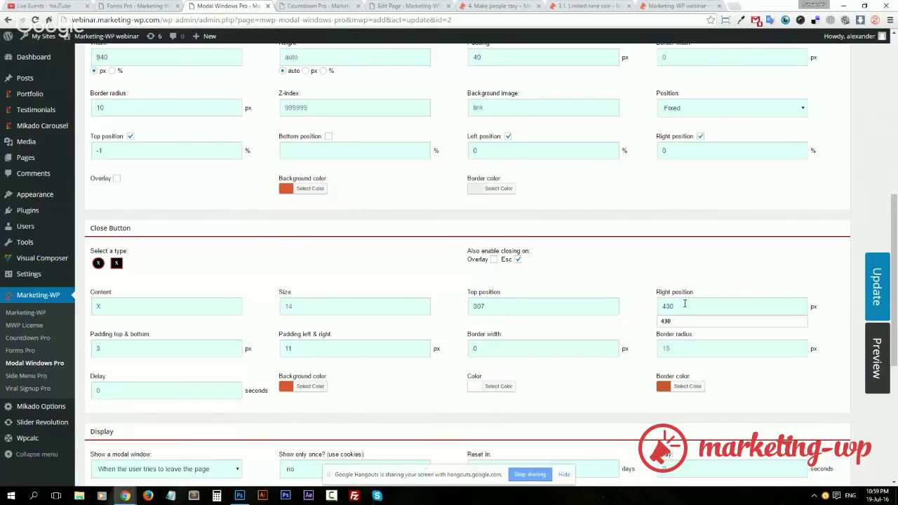
{"action": "left_click", "coordinate": [786, 274]}
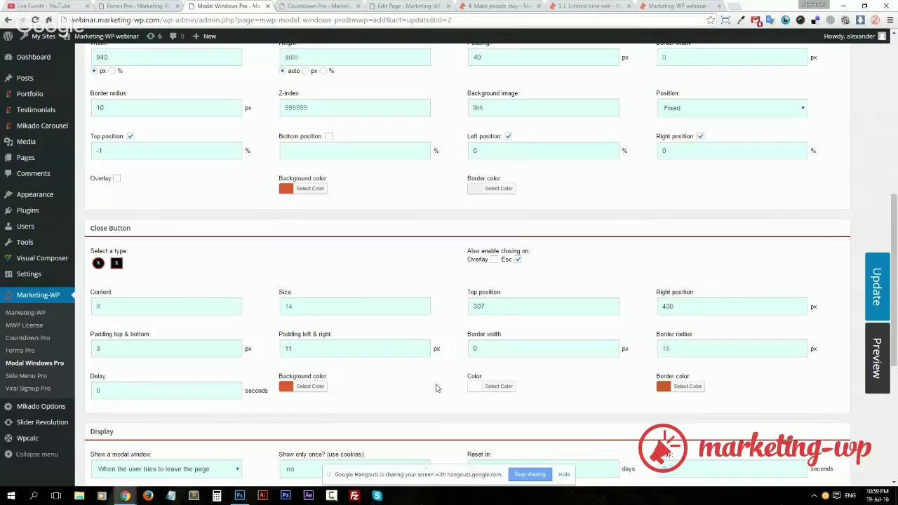
{"action": "scroll", "coordinate": [425, 380], "scroll_direction": "down", "scroll_amount": 3}
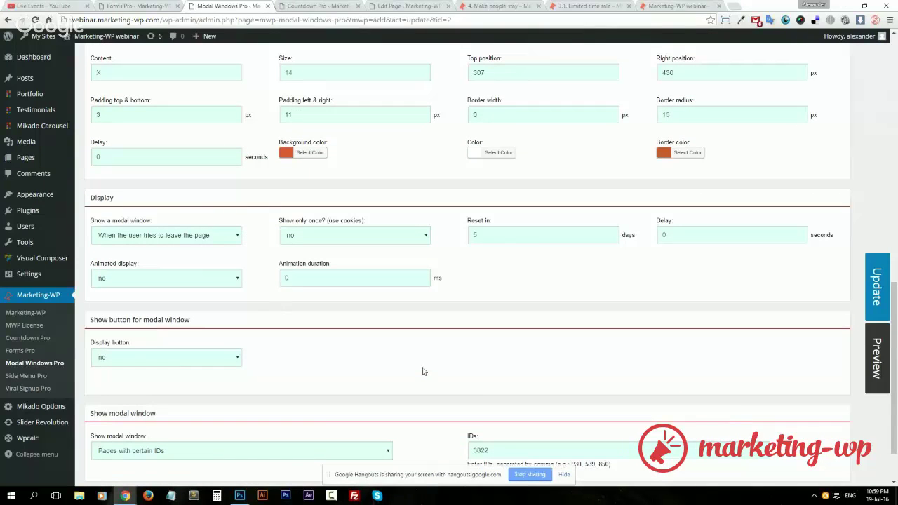
{"action": "left_click", "coordinate": [114, 235]}
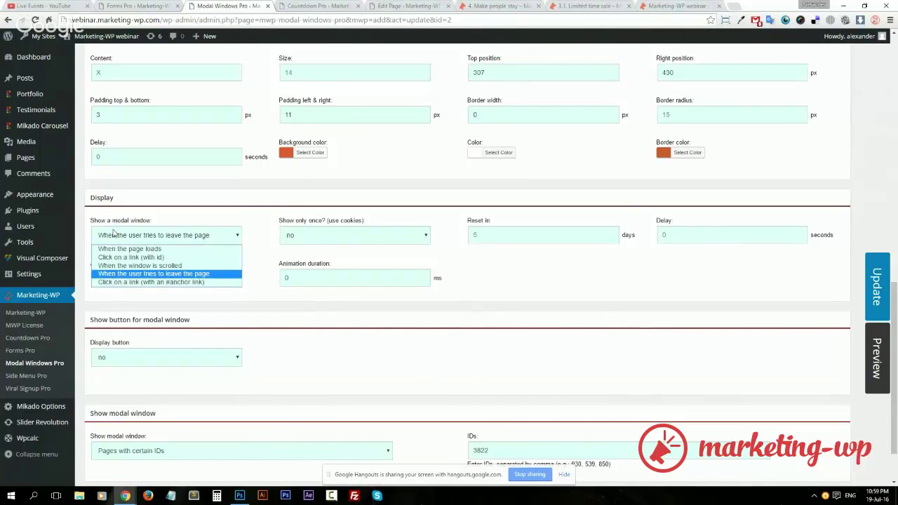
{"action": "left_click", "coordinate": [156, 235]}
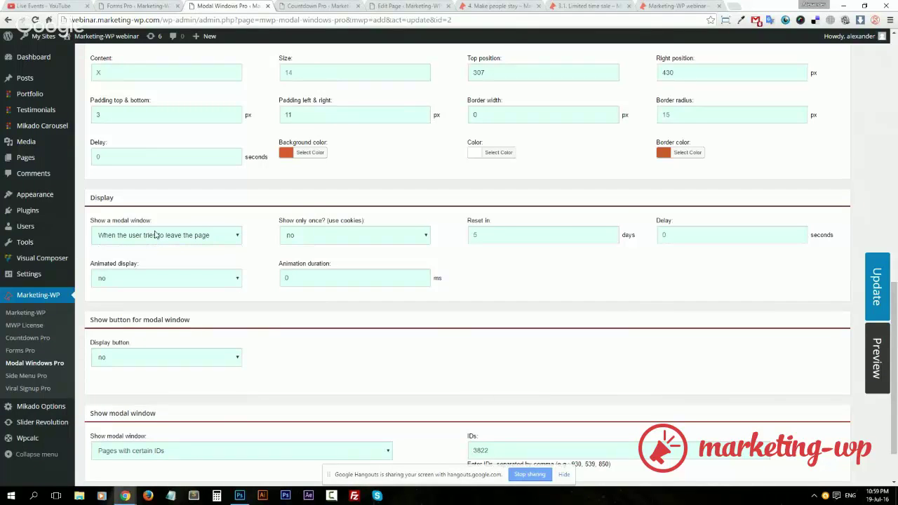
{"action": "left_click", "coordinate": [155, 235]}
{"action": "left_click", "coordinate": [156, 236]}
{"action": "left_click", "coordinate": [696, 236]}
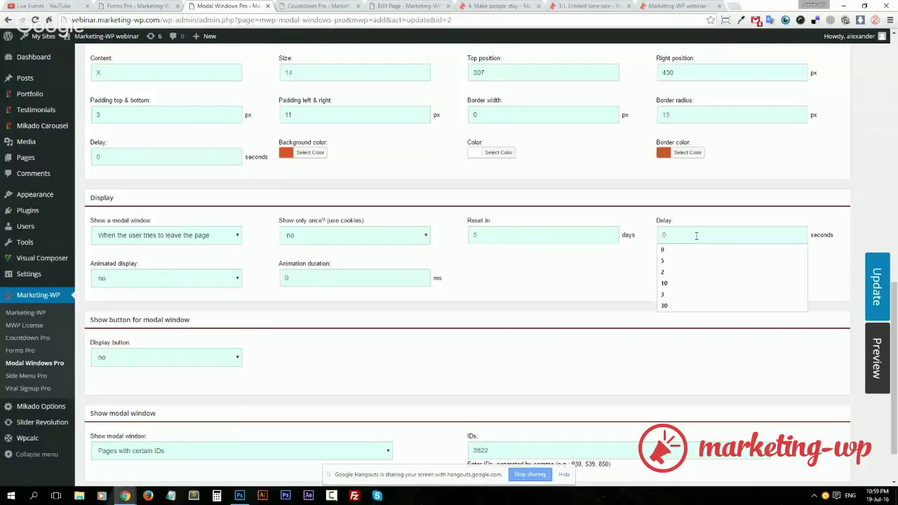
{"action": "left_click", "coordinate": [734, 213]}
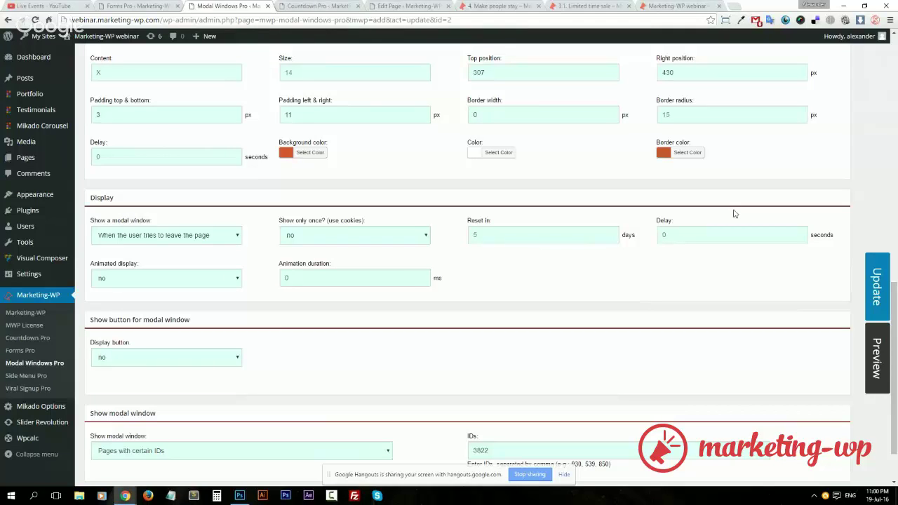
{"action": "scroll", "coordinate": [727, 278], "scroll_direction": "down", "scroll_amount": 1}
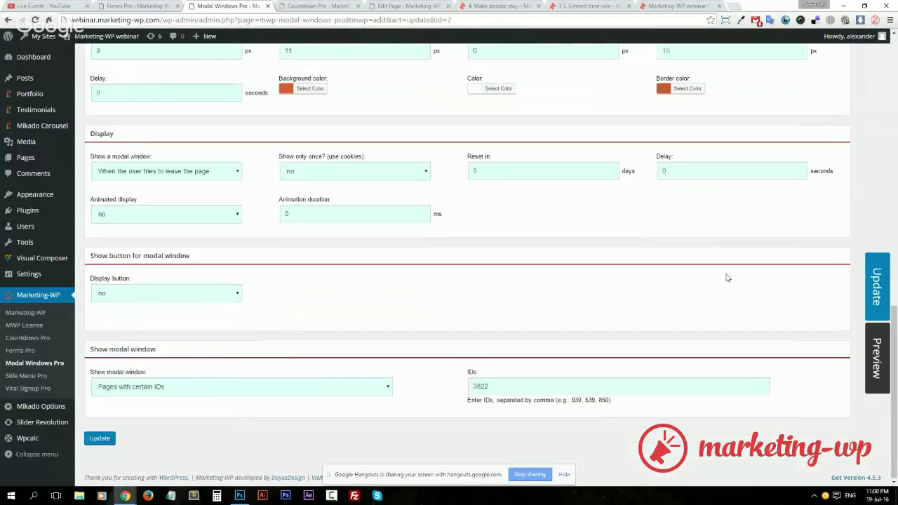
{"action": "left_click", "coordinate": [142, 387]}
{"action": "left_click", "coordinate": [153, 388]}
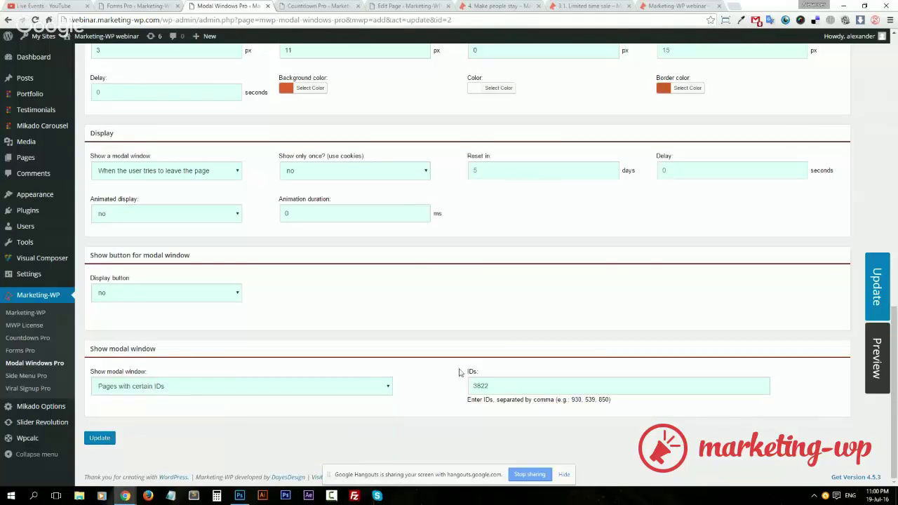
Step: Replace target page ID 3822 with 3820, taken from the page's URL, and update the modal
{"action": "double_click", "coordinate": [515, 389]}
{"action": "left_click", "coordinate": [417, 10]}
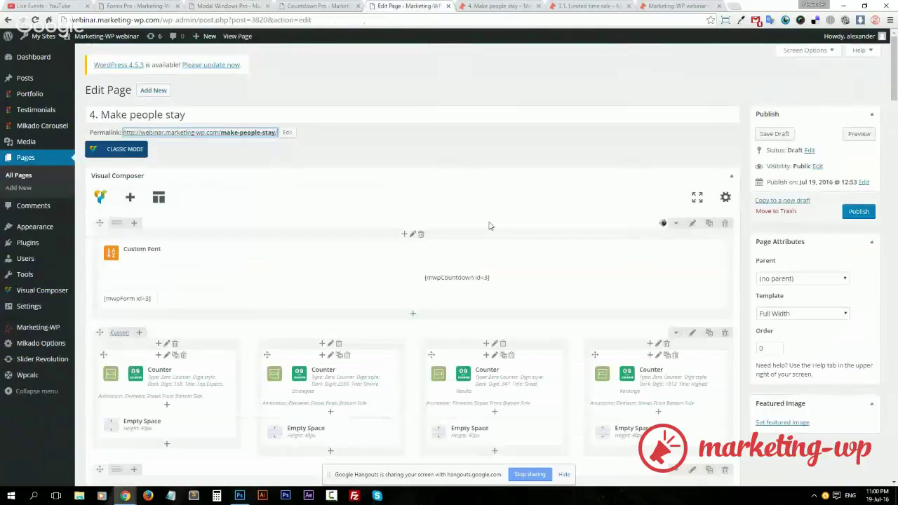
{"action": "left_click", "coordinate": [254, 20]}
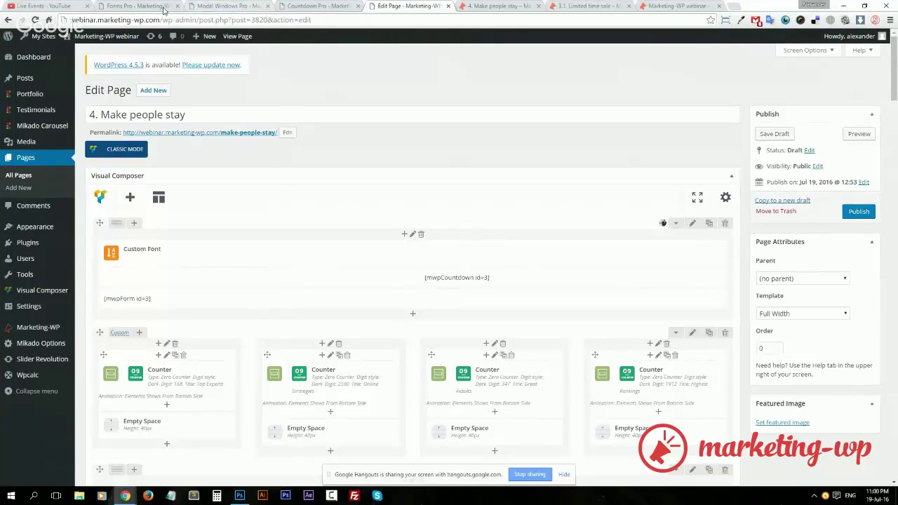
{"action": "left_click", "coordinate": [230, 6]}
{"action": "left_click", "coordinate": [497, 388]}
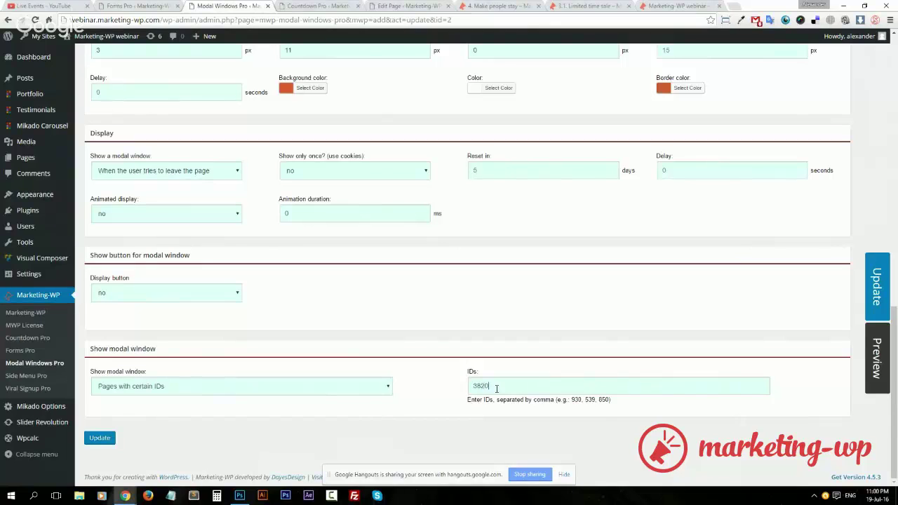
{"action": "left_click", "coordinate": [109, 441]}
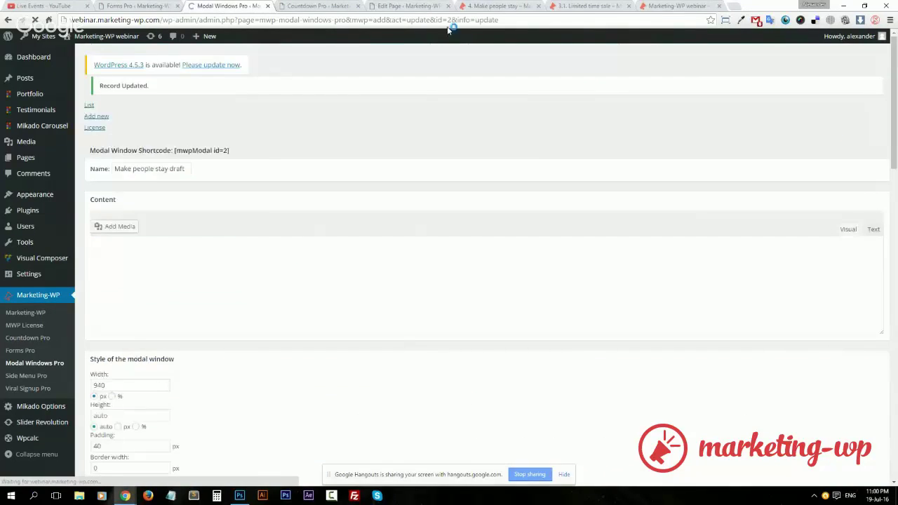
Step: Delete the Custom Font, countdown and mwpForm blocks from Make people stay, then publish it
{"action": "left_click", "coordinate": [411, 7]}
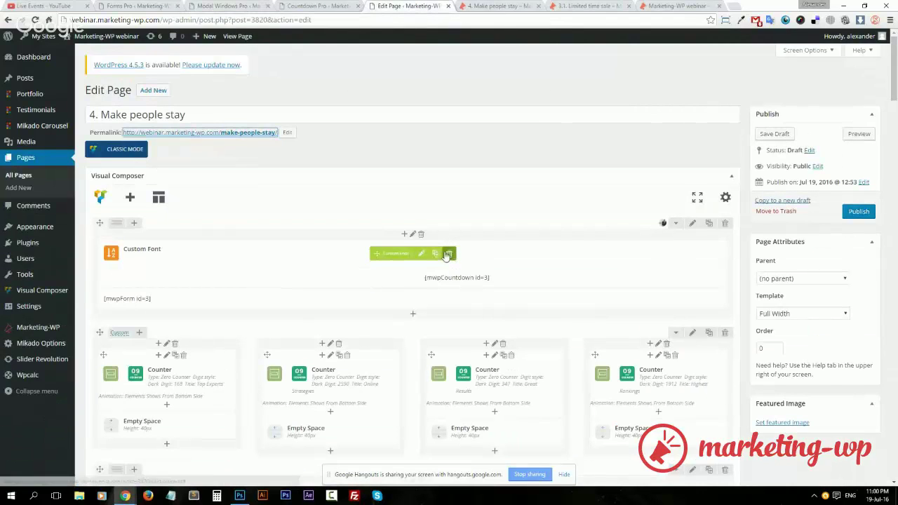
{"action": "left_click", "coordinate": [449, 253]}
{"action": "left_click", "coordinate": [484, 76]}
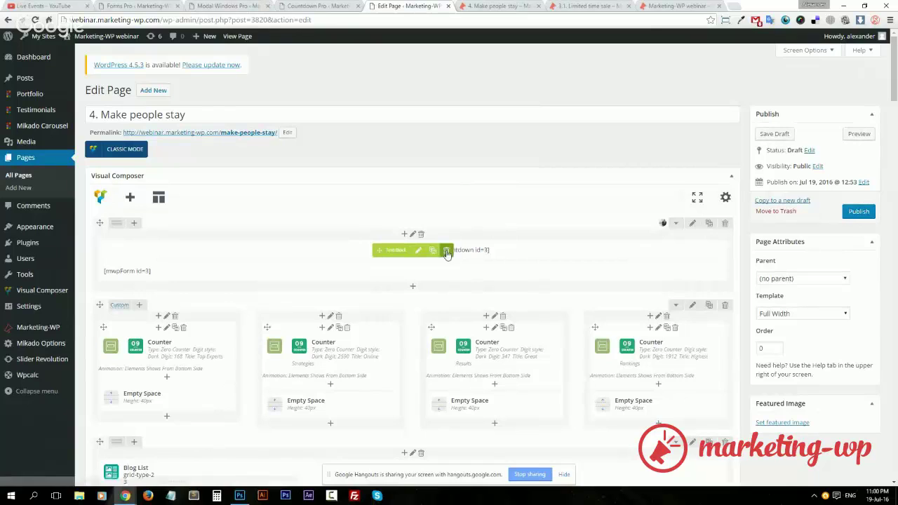
{"action": "left_click", "coordinate": [445, 251]}
{"action": "left_click", "coordinate": [487, 87]}
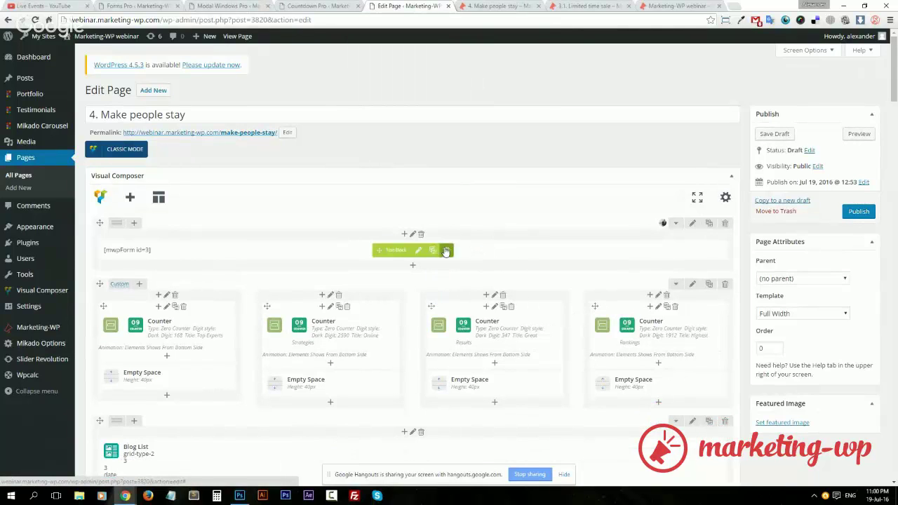
{"action": "left_click", "coordinate": [446, 250]}
{"action": "left_click", "coordinate": [496, 89]}
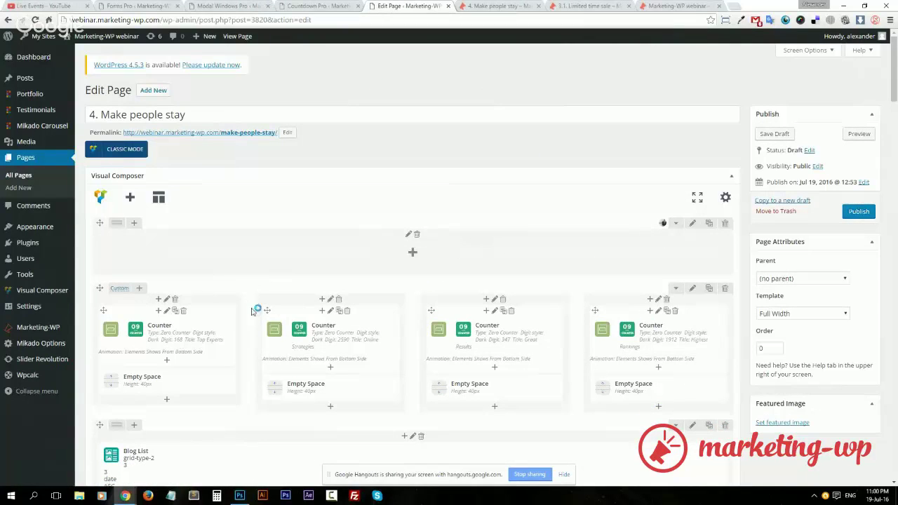
{"action": "left_click", "coordinate": [859, 211]}
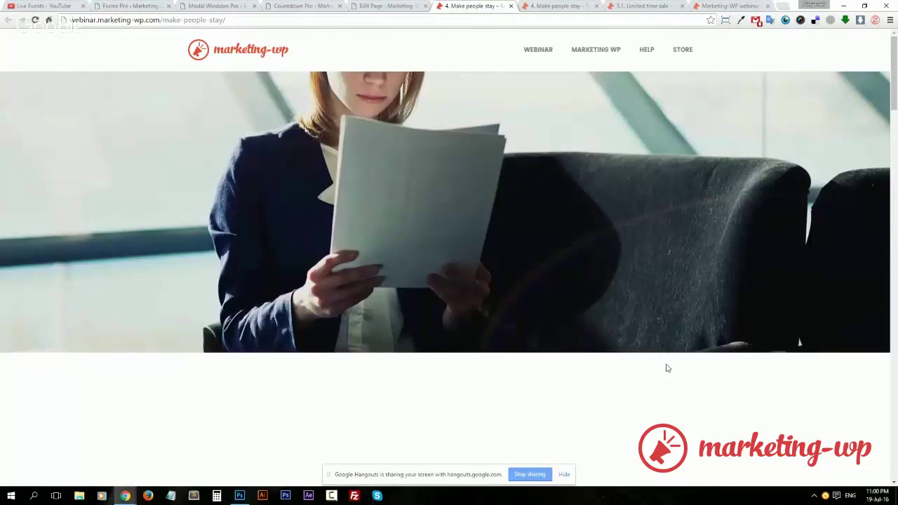
Step: On the live page, trigger the 'Don't go yet!' exit popup and close it
{"action": "scroll", "coordinate": [627, 344], "scroll_direction": "down", "scroll_amount": 8}
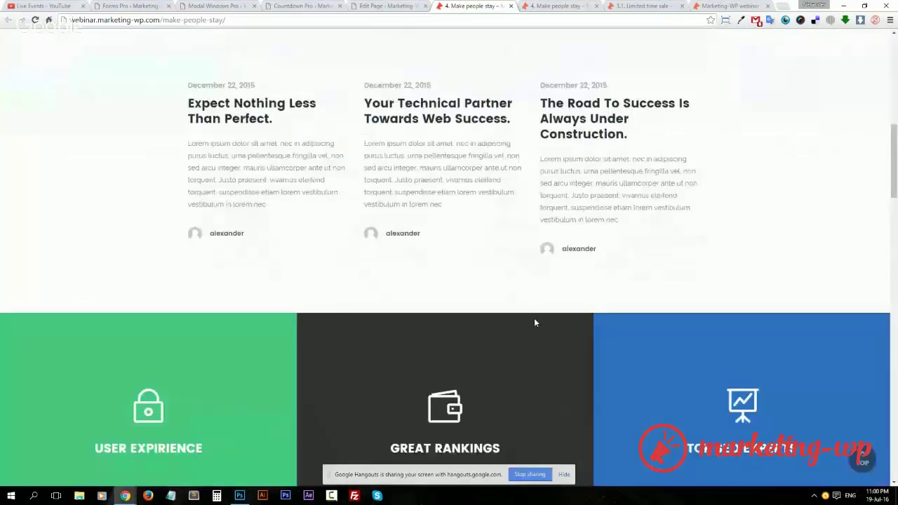
{"action": "scroll", "coordinate": [534, 322], "scroll_direction": "up", "scroll_amount": 5}
{"action": "scroll", "coordinate": [534, 322], "scroll_direction": "up", "scroll_amount": 3}
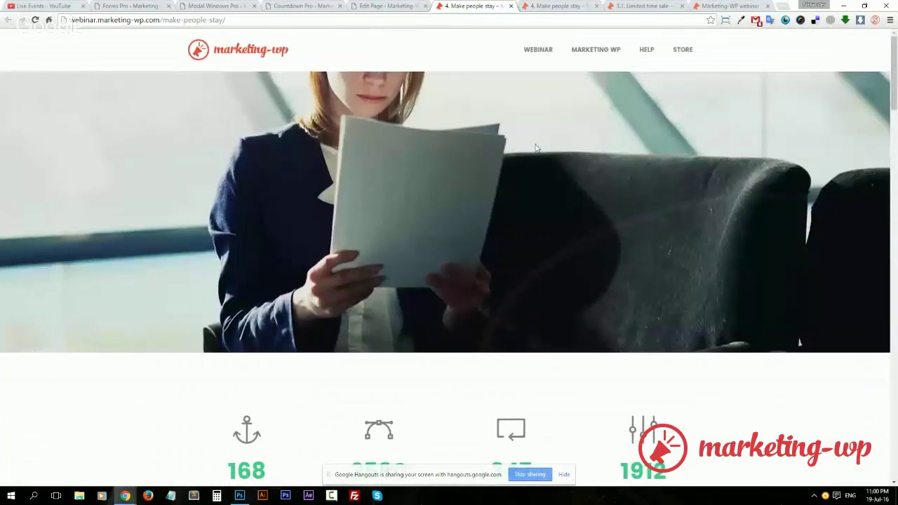
{"action": "mouse_move", "coordinate": [266, 5]}
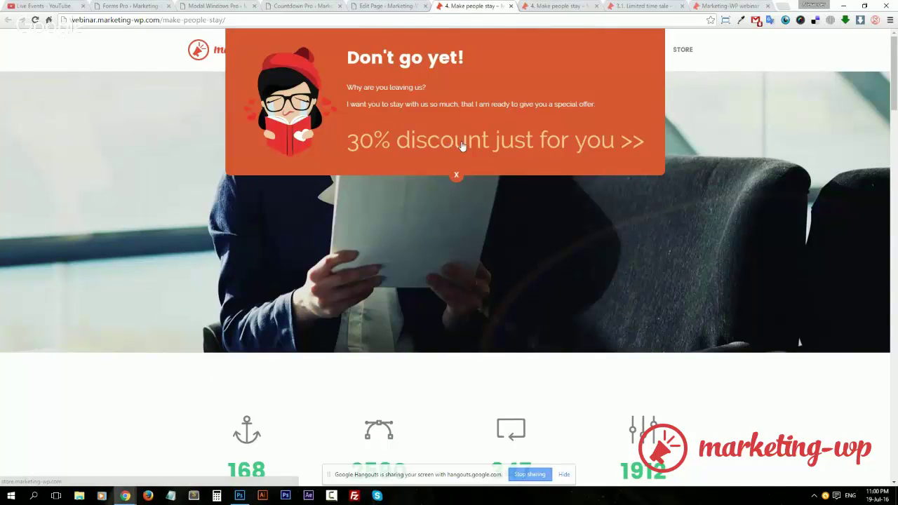
{"action": "left_click", "coordinate": [456, 174]}
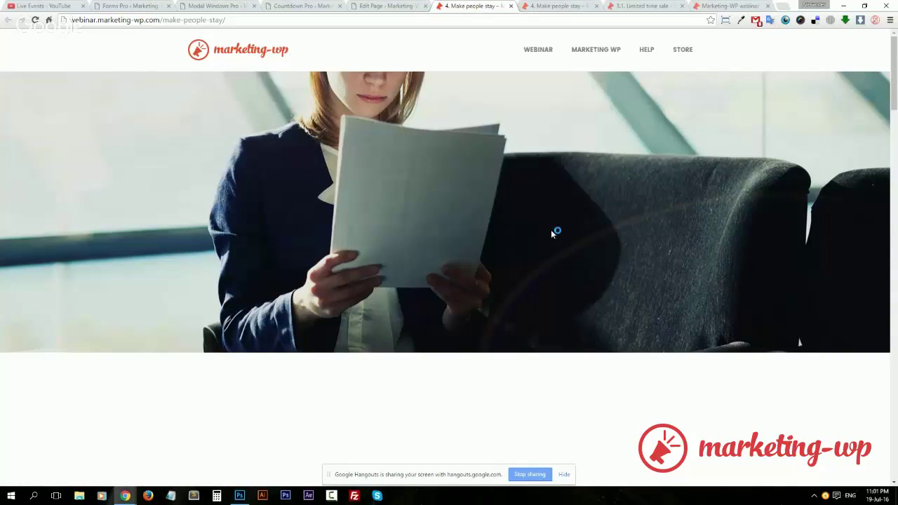
Step: Trigger the exit popup a second time and close it again
{"action": "scroll", "coordinate": [552, 231], "scroll_direction": "down", "scroll_amount": 3}
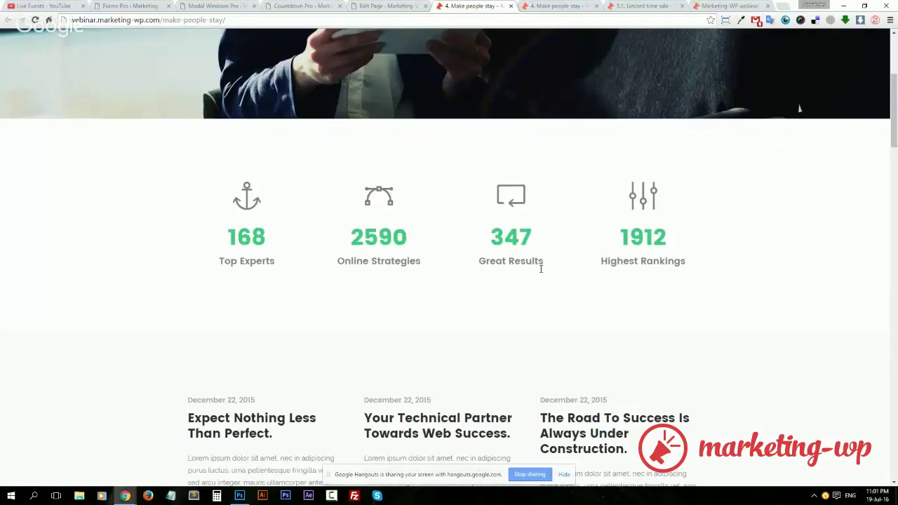
{"action": "scroll", "coordinate": [548, 288], "scroll_direction": "up", "scroll_amount": 3}
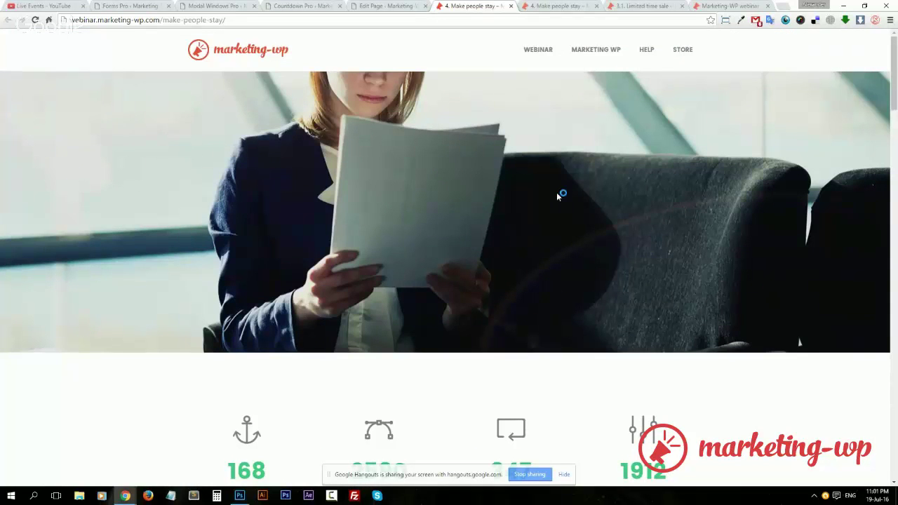
{"action": "mouse_move", "coordinate": [437, 13]}
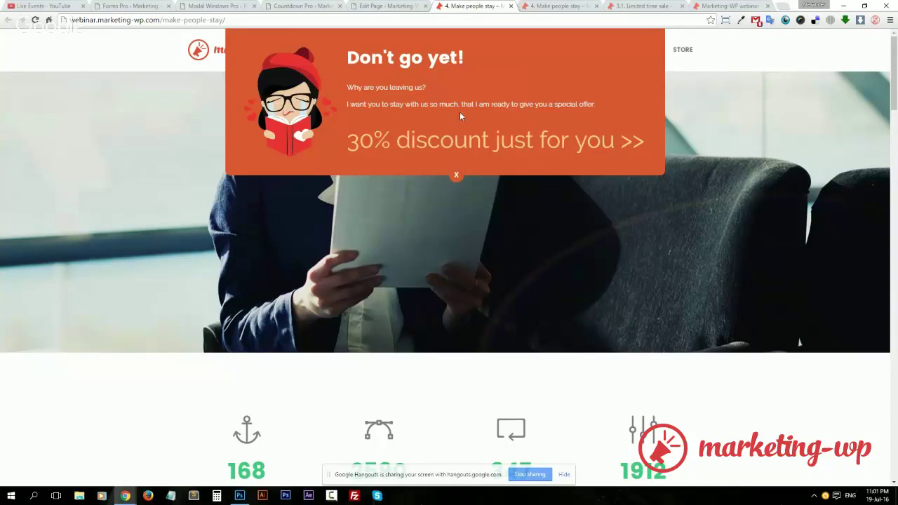
{"action": "left_click", "coordinate": [457, 177]}
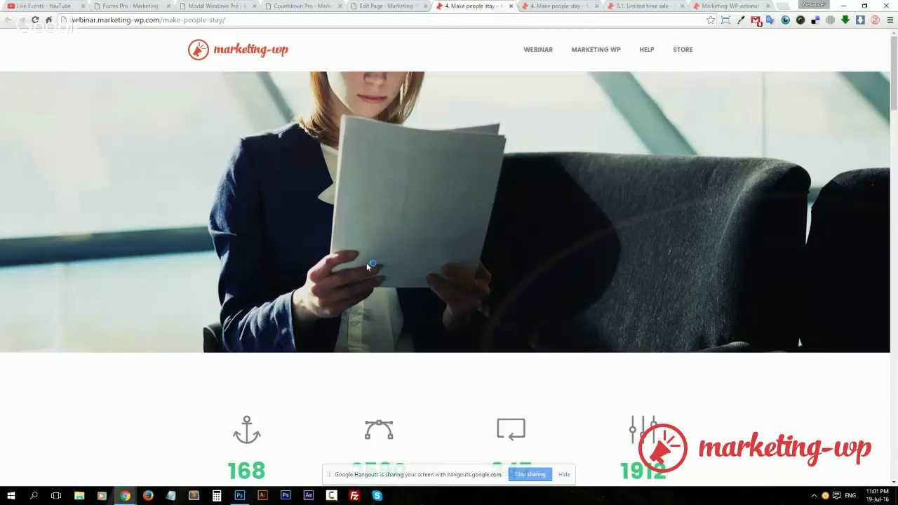